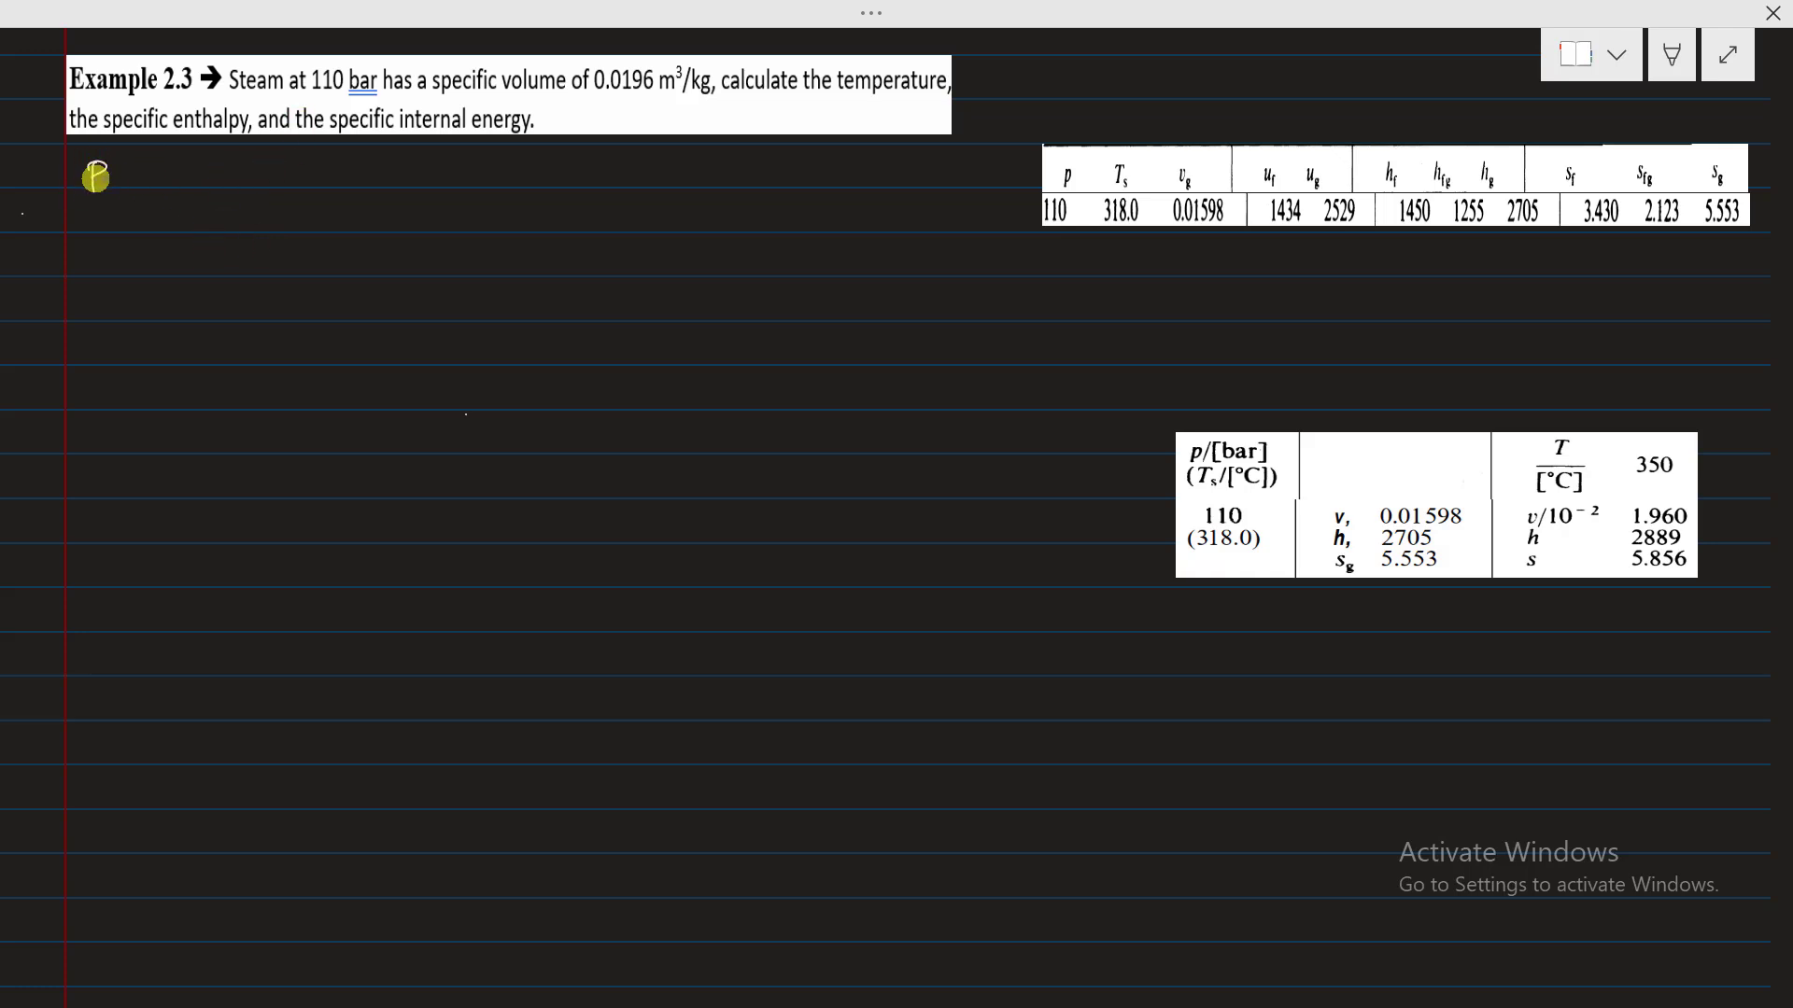
- Handwrite P = 110 bar below the problem
drag(95, 176, 127, 175)
drag(114, 186, 130, 186)
drag(142, 171, 146, 191)
drag(164, 171, 161, 173)
drag(180, 161, 219, 180)
drag(240, 171, 254, 181)
mouse_move(289, 163)
mouse_down()
mouse_move(303, 182)
mouse_move(322, 169)
mouse_up()
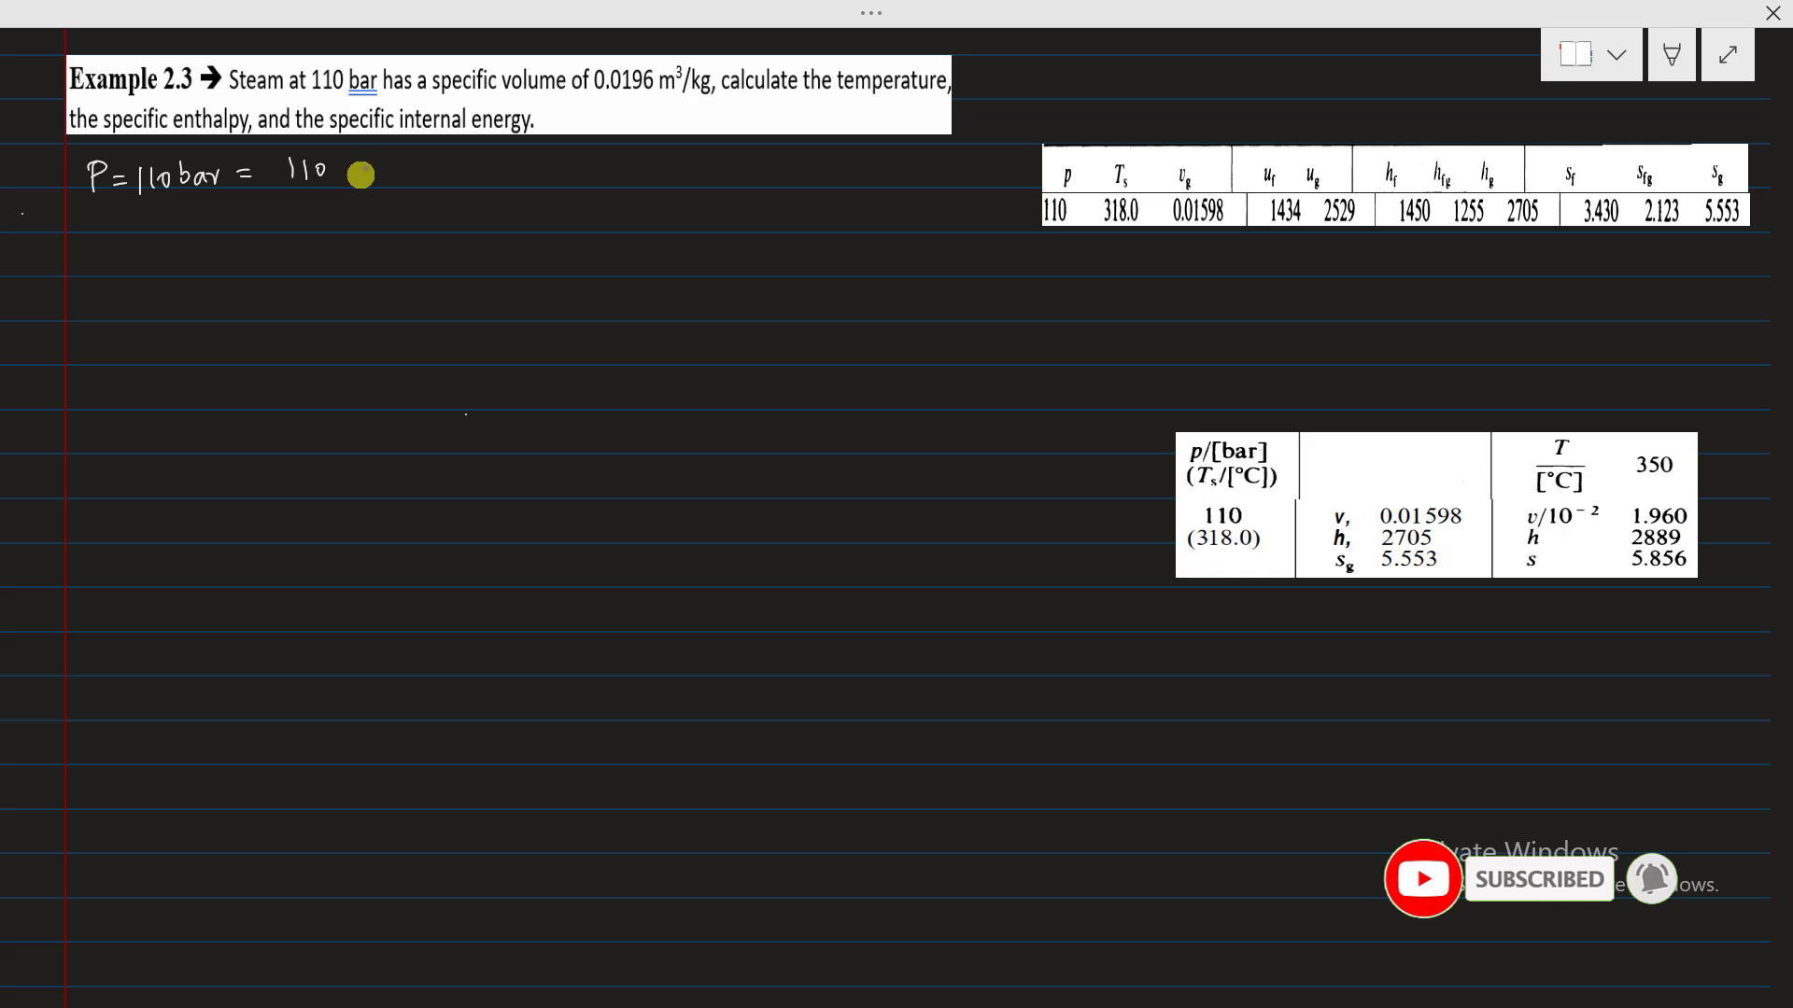
- Extend the pressure to 110×10⁵ N/m² and write v = 0.0196 m³/kg
drag(333, 167, 347, 183)
mouse_move(347, 165)
mouse_down()
mouse_move(333, 182)
mouse_move(359, 184)
mouse_up()
drag(366, 171, 417, 171)
drag(426, 182, 460, 168)
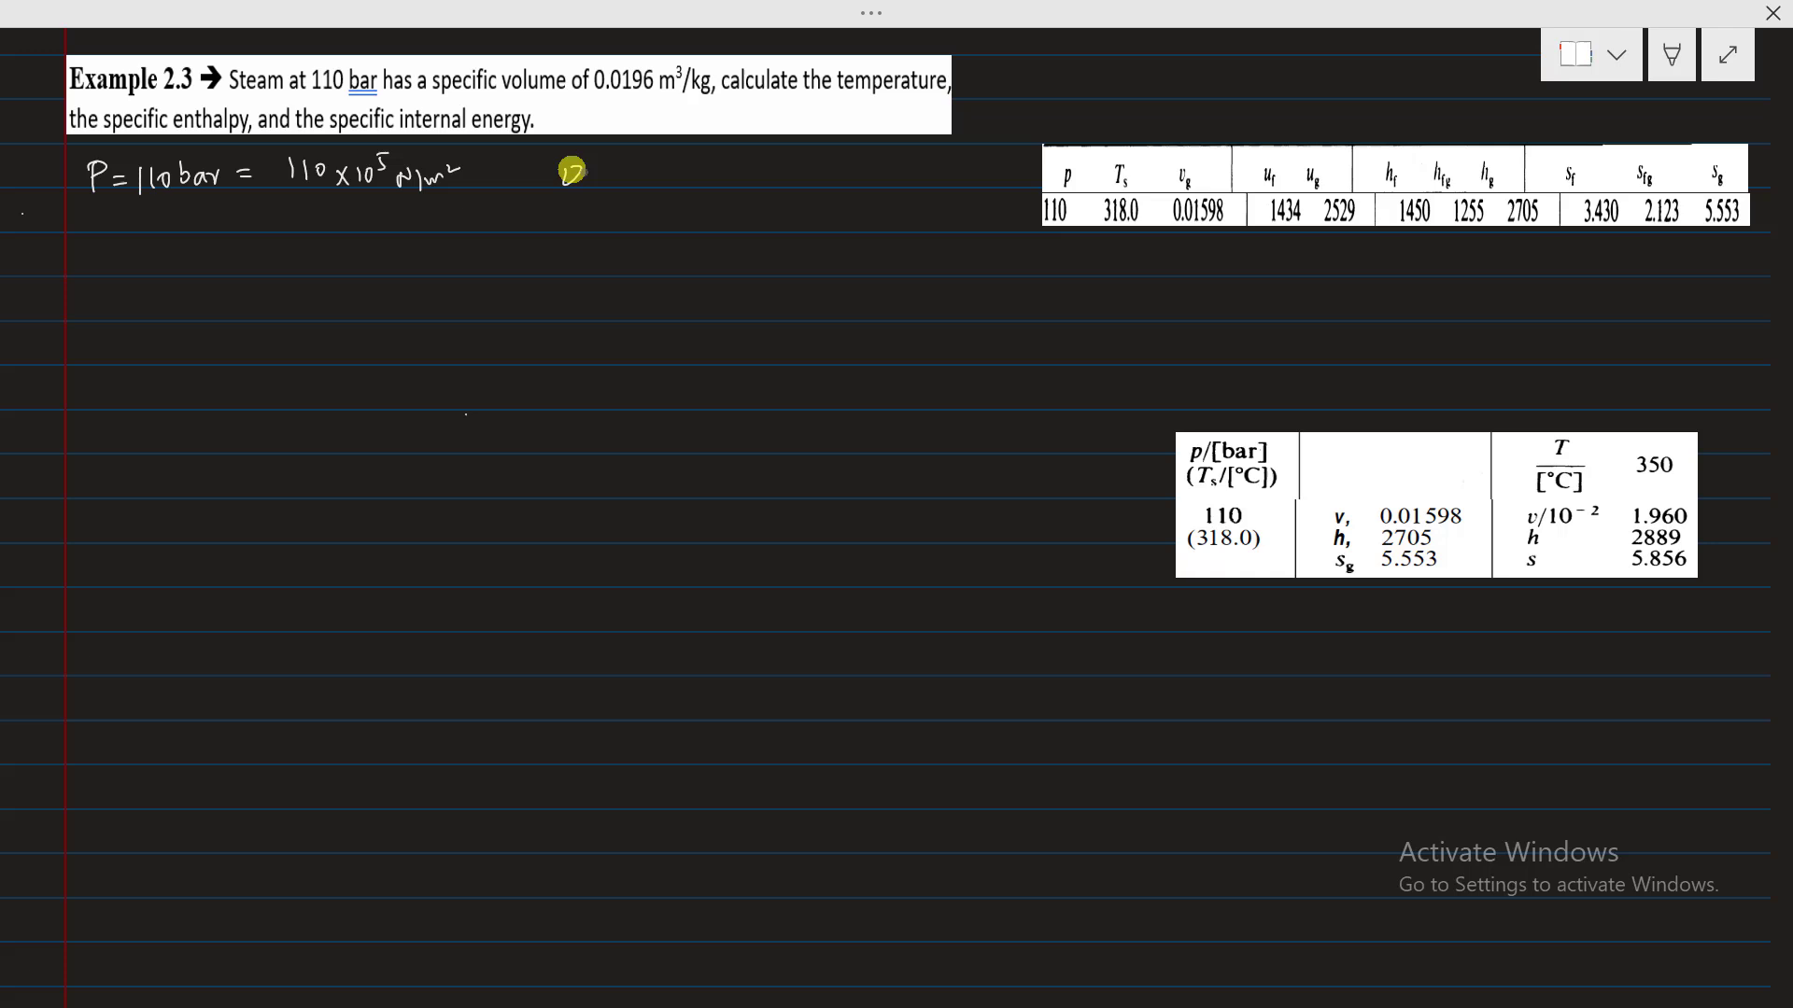
mouse_move(565, 168)
mouse_down()
mouse_move(594, 184)
mouse_move(779, 162)
mouse_move(823, 183)
mouse_up()
click(838, 177)
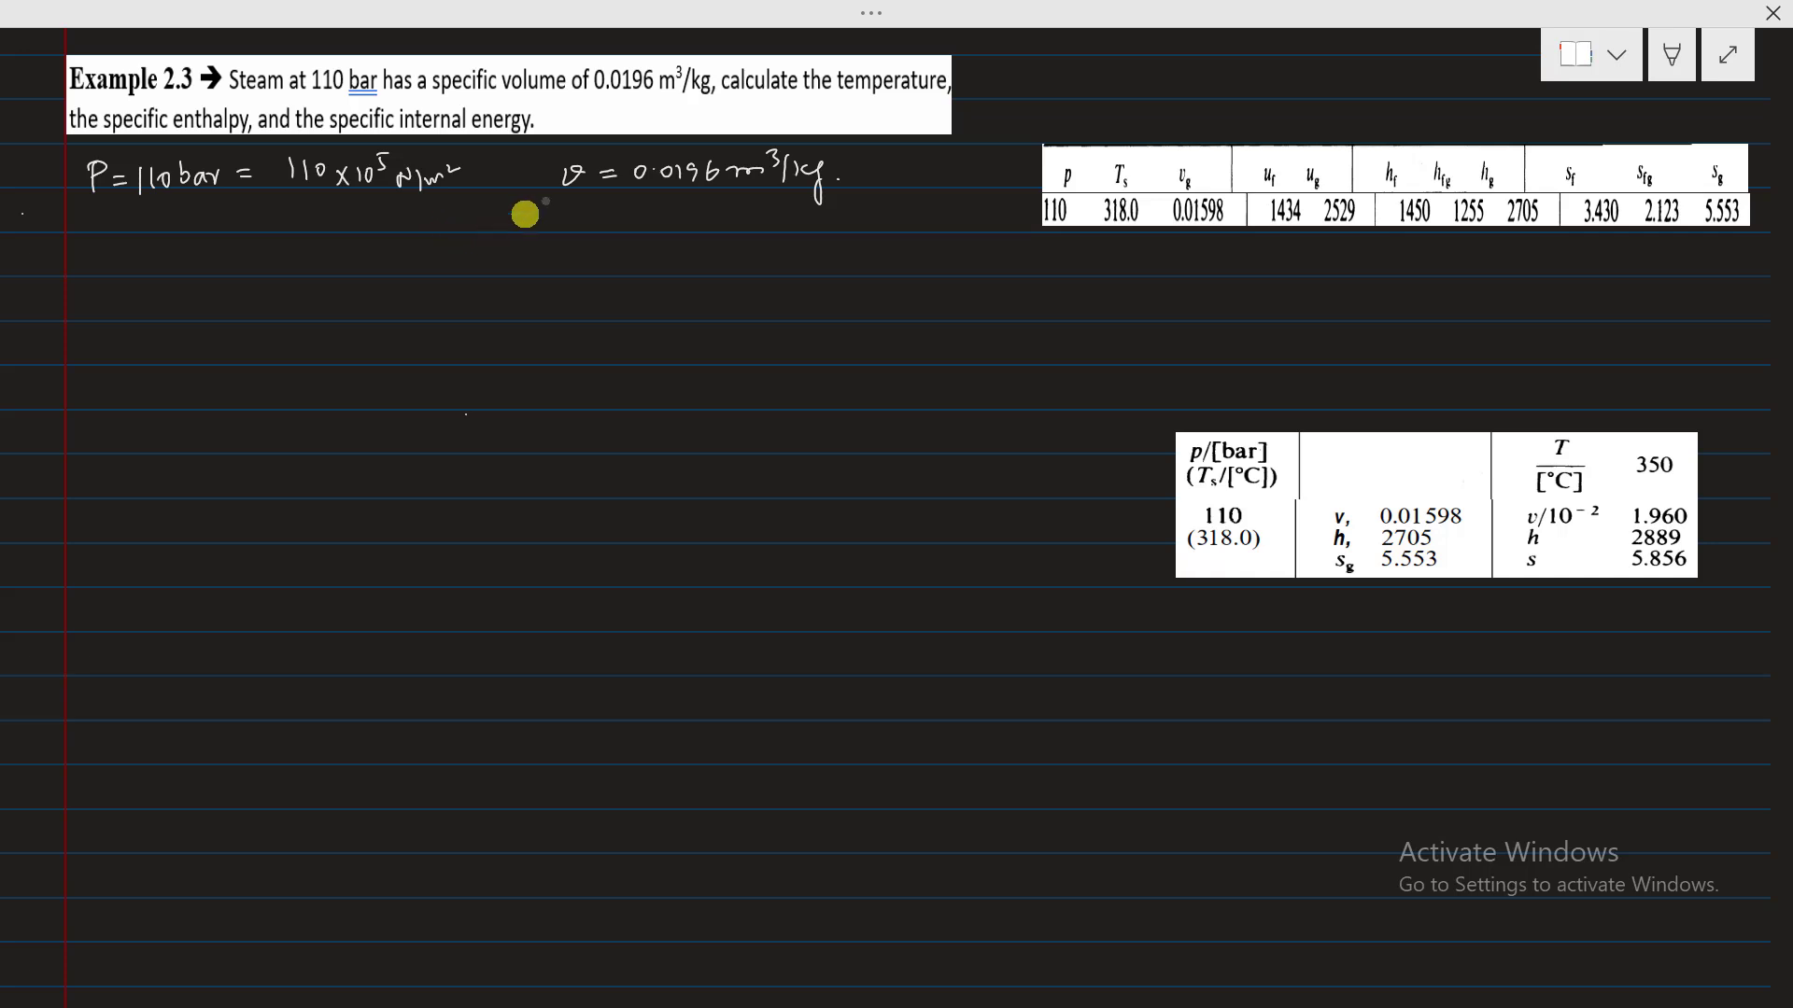
- Draw arrows labelling the tables saturated liquid & steam and superheated
mouse_move(1011, 146)
mouse_down()
mouse_move(1027, 103)
mouse_move(1162, 80)
mouse_move(1324, 87)
mouse_move(1337, 112)
mouse_move(1468, 95)
mouse_up()
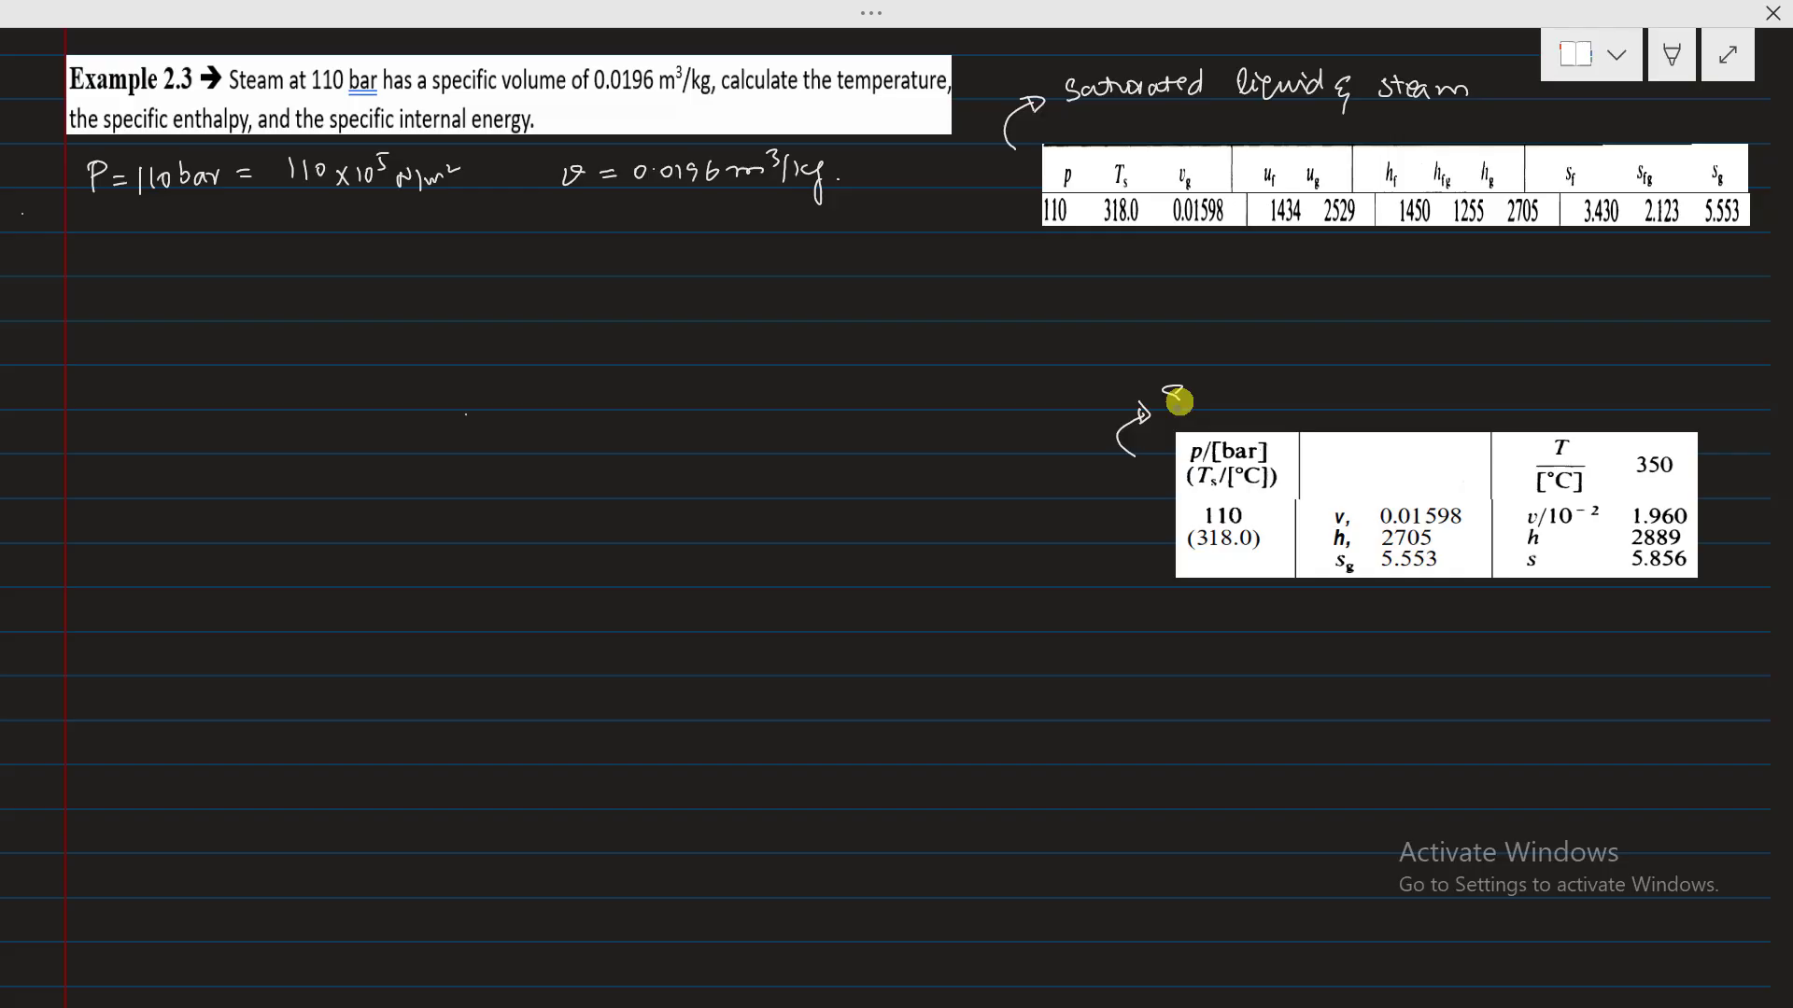
drag(1177, 386, 1163, 410)
drag(1185, 395, 1524, 396)
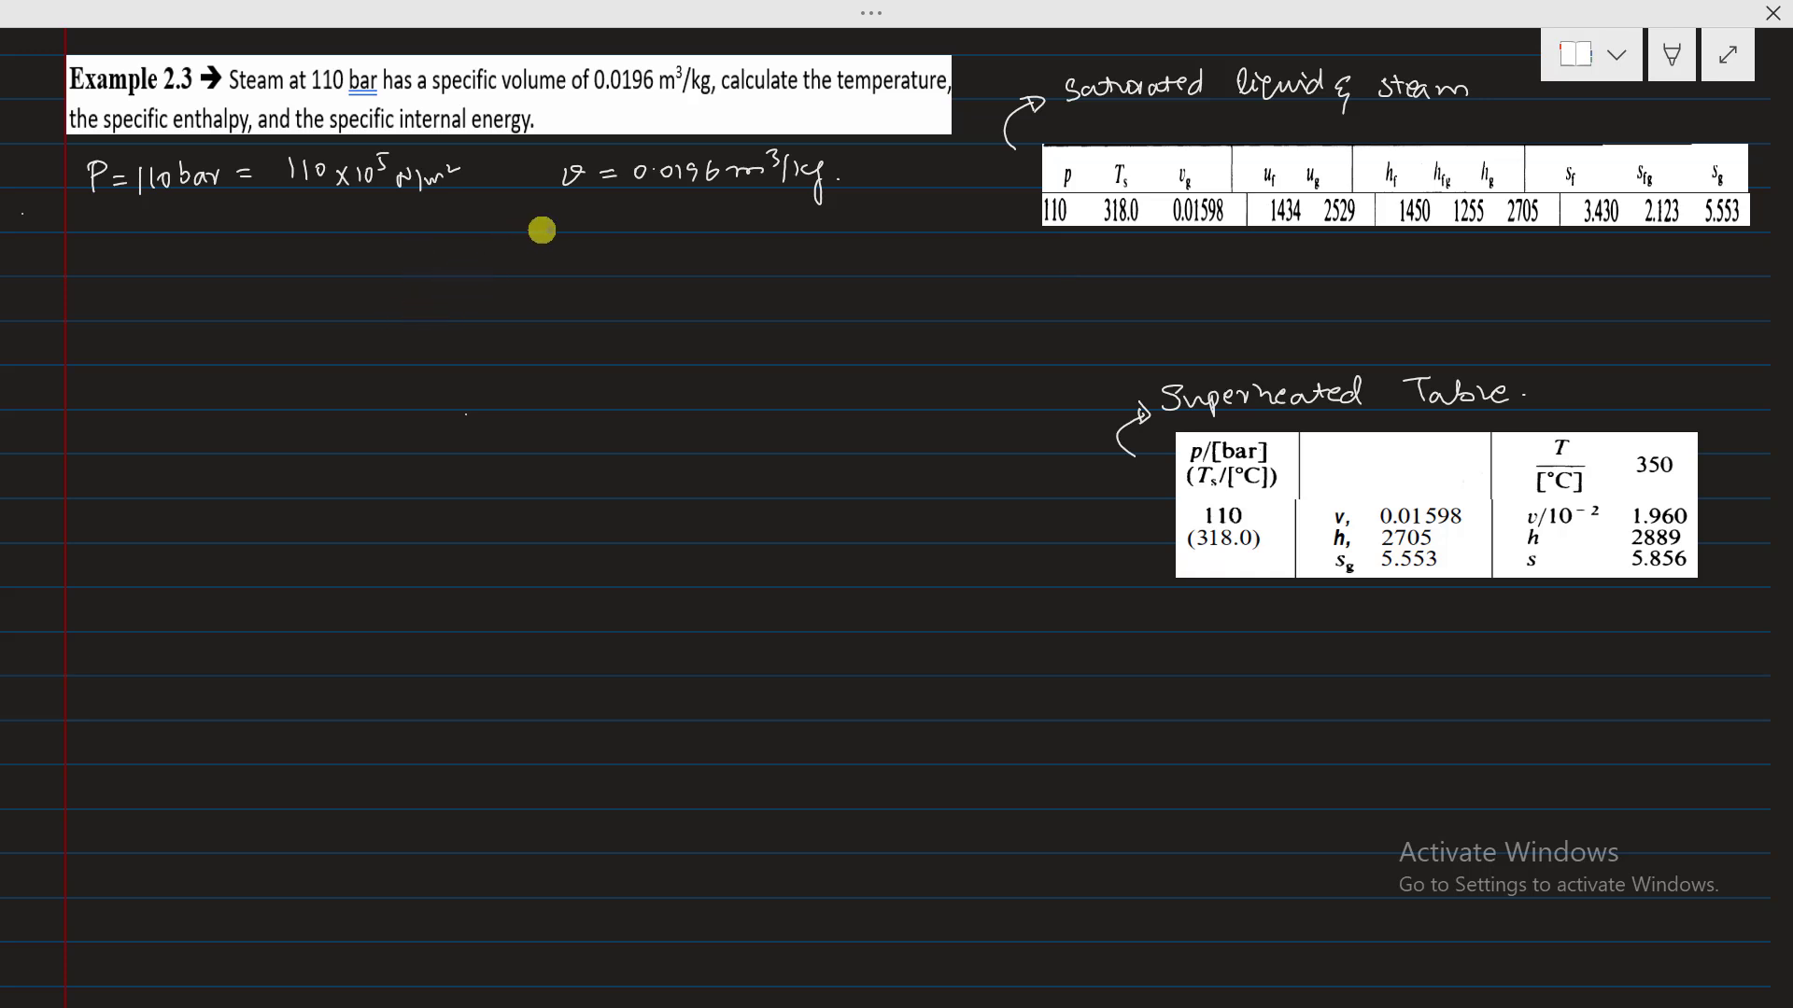
- Write '@ 110 bar v_g = 0.01598' below the given data
drag(371, 263, 427, 278)
mouse_move(437, 254)
mouse_down()
mouse_move(438, 278)
mouse_move(459, 258)
mouse_move(513, 263)
mouse_up()
drag(638, 256, 658, 261)
mouse_move(670, 269)
mouse_down()
mouse_move(667, 294)
mouse_move(709, 258)
mouse_up()
mouse_move(692, 268)
mouse_down()
mouse_move(908, 262)
mouse_move(938, 286)
mouse_up()
- Complete the v_g units as m³/kg
click(971, 275)
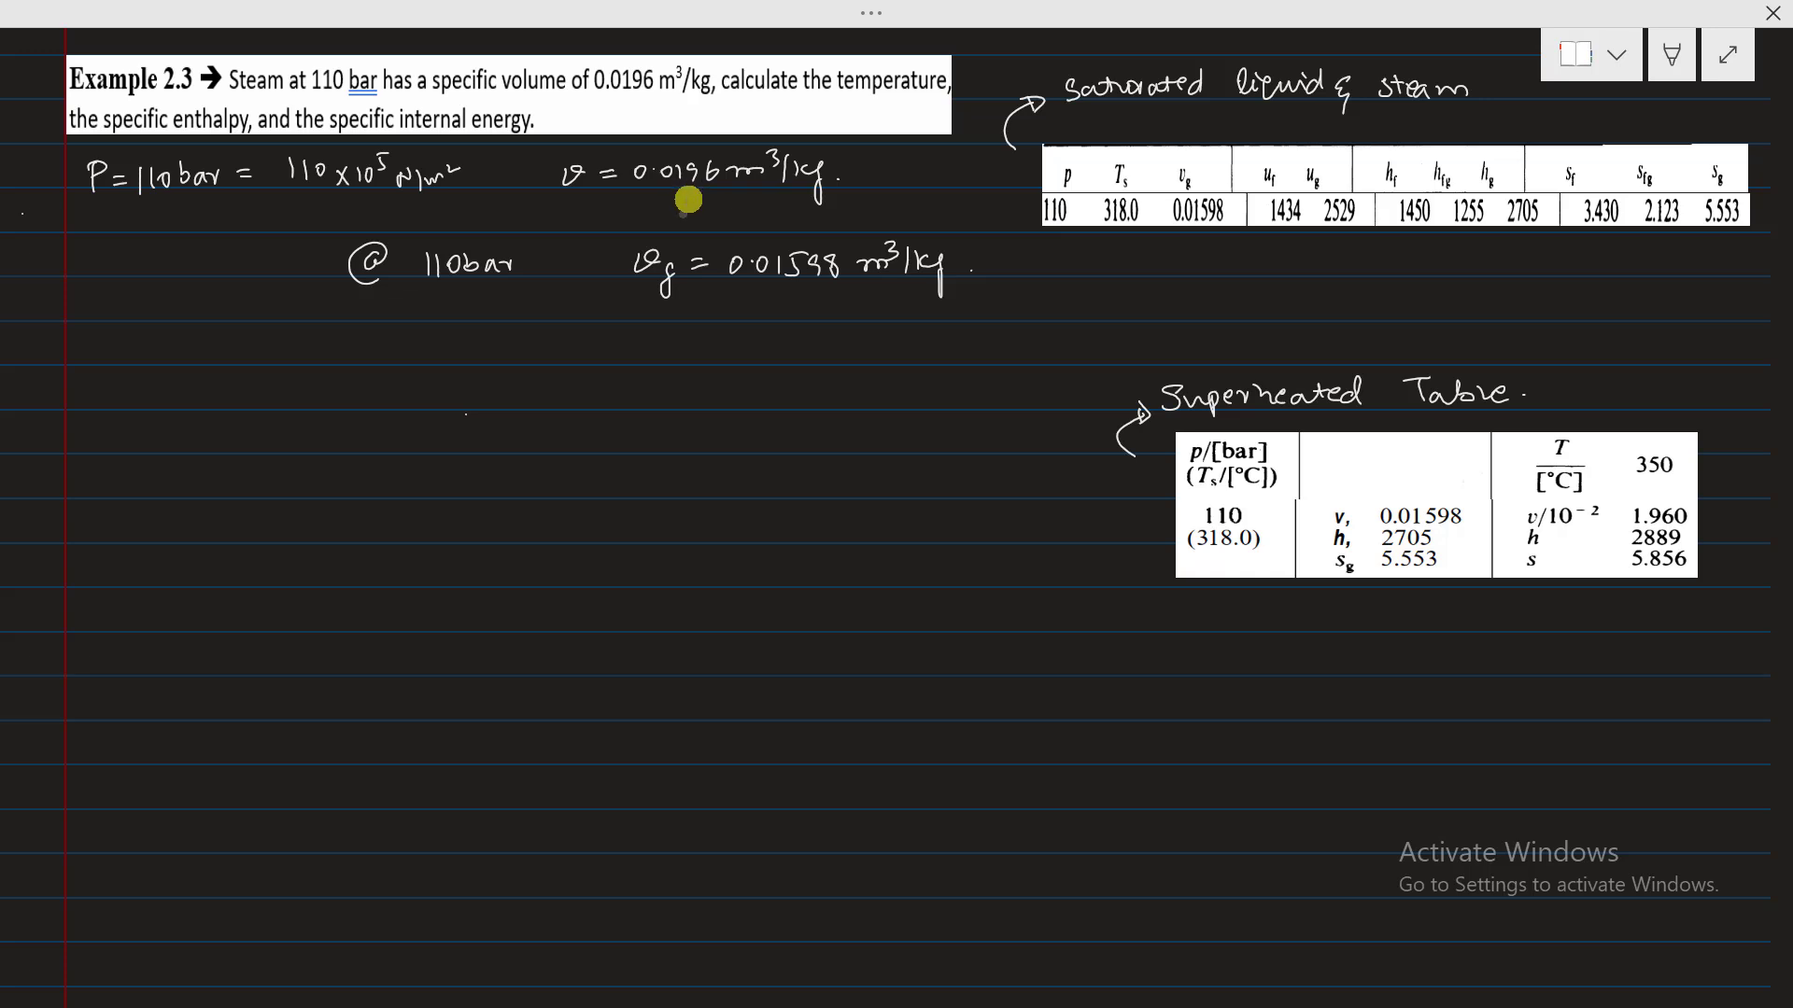
- Sketch a P–v diagram with P and v axes and the saturation dome
drag(351, 365, 380, 579)
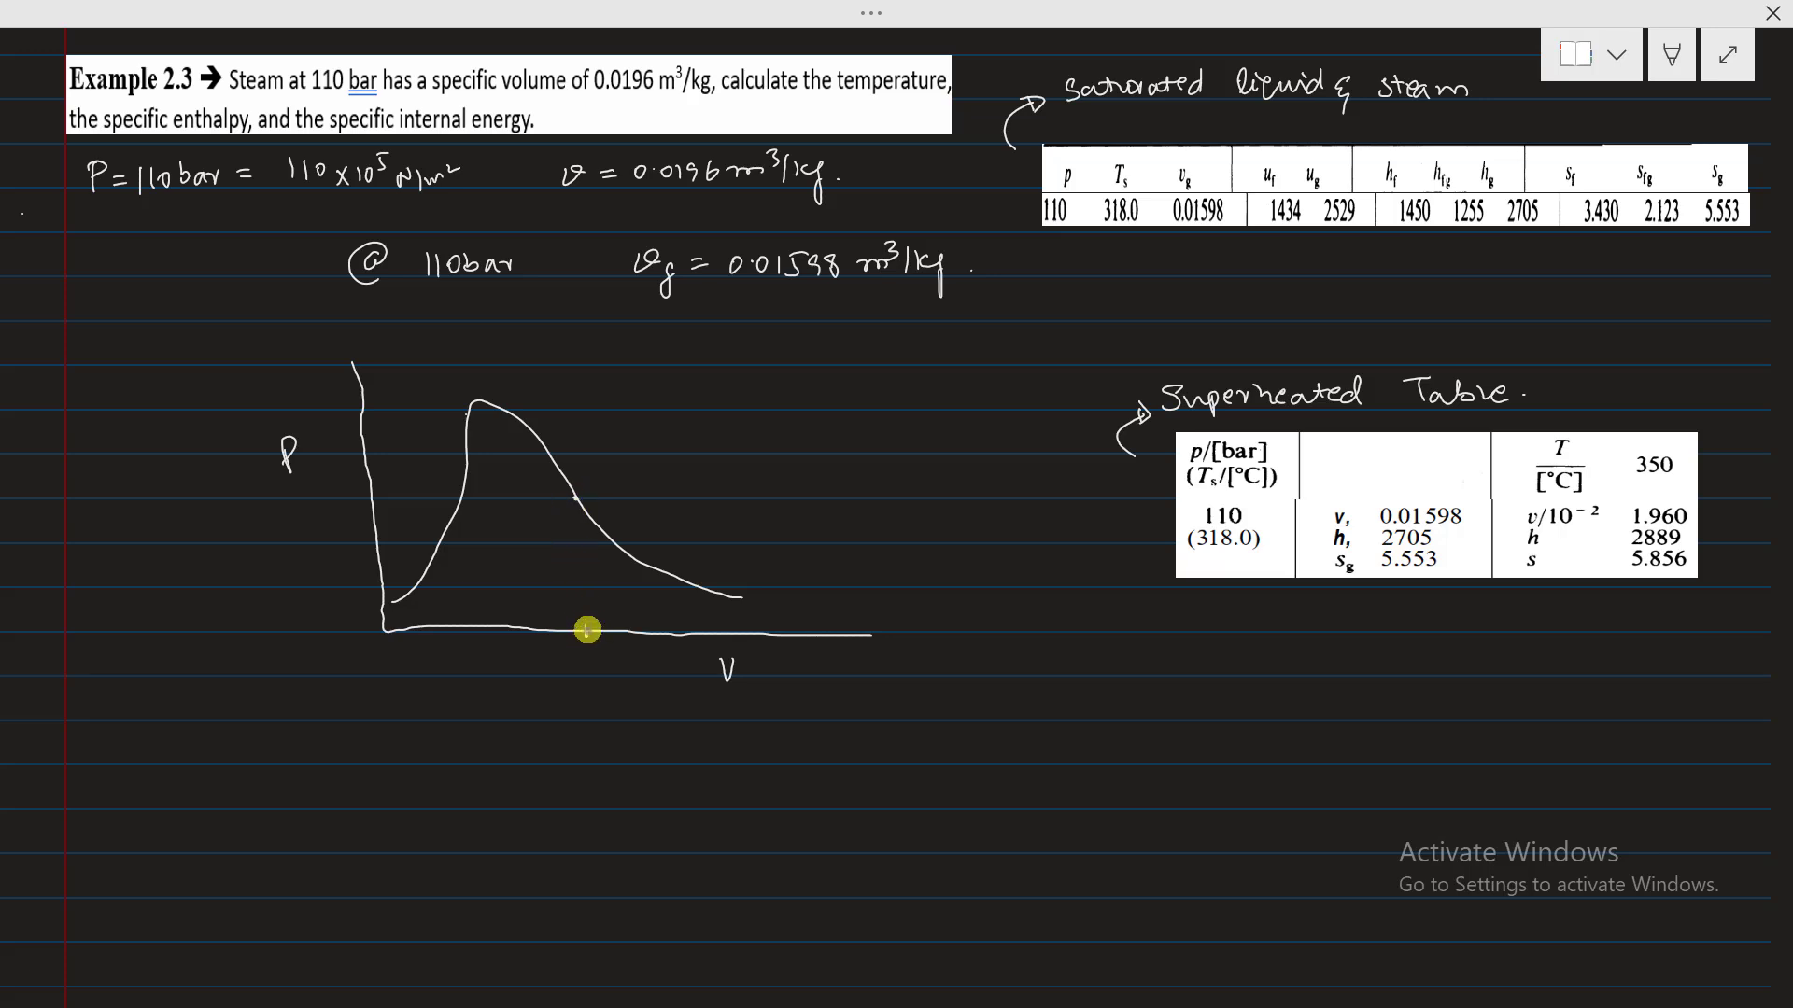
- Mark the v_g tick, circle point B right of the dome, and add an underlined 'superheated' label
drag(593, 669, 594, 695)
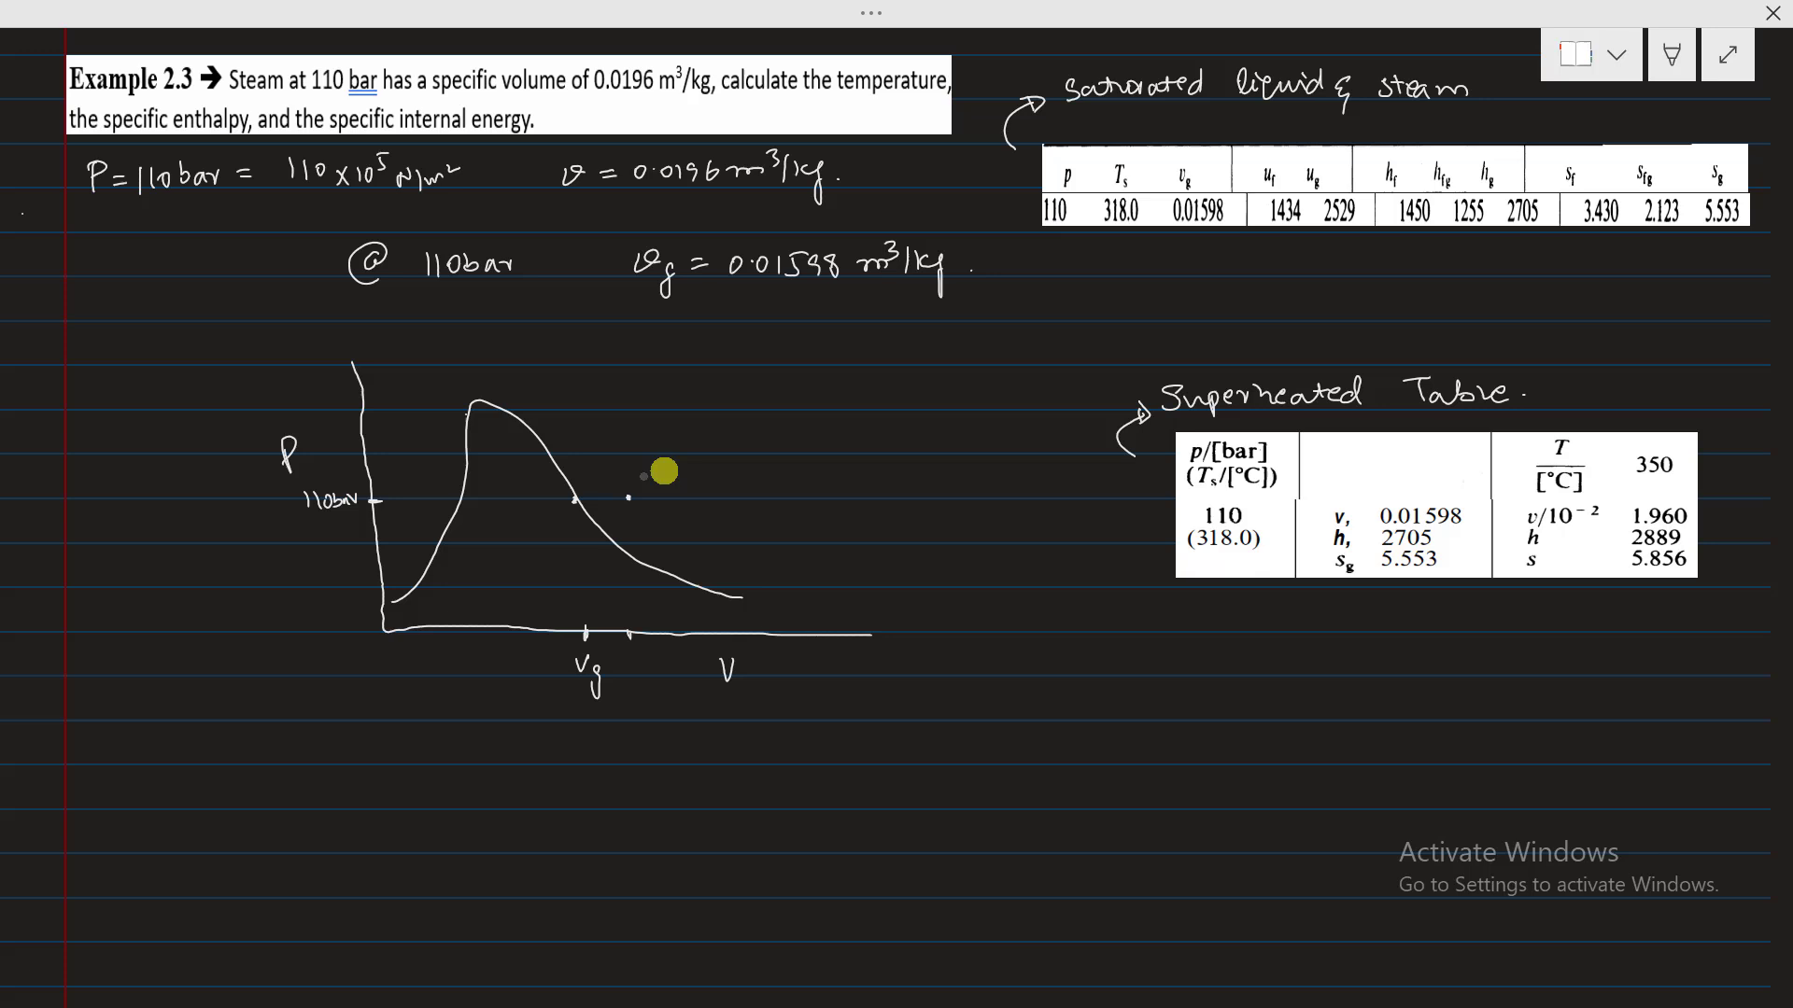
mouse_move(644, 478)
mouse_down()
mouse_move(703, 455)
mouse_move(687, 468)
mouse_up()
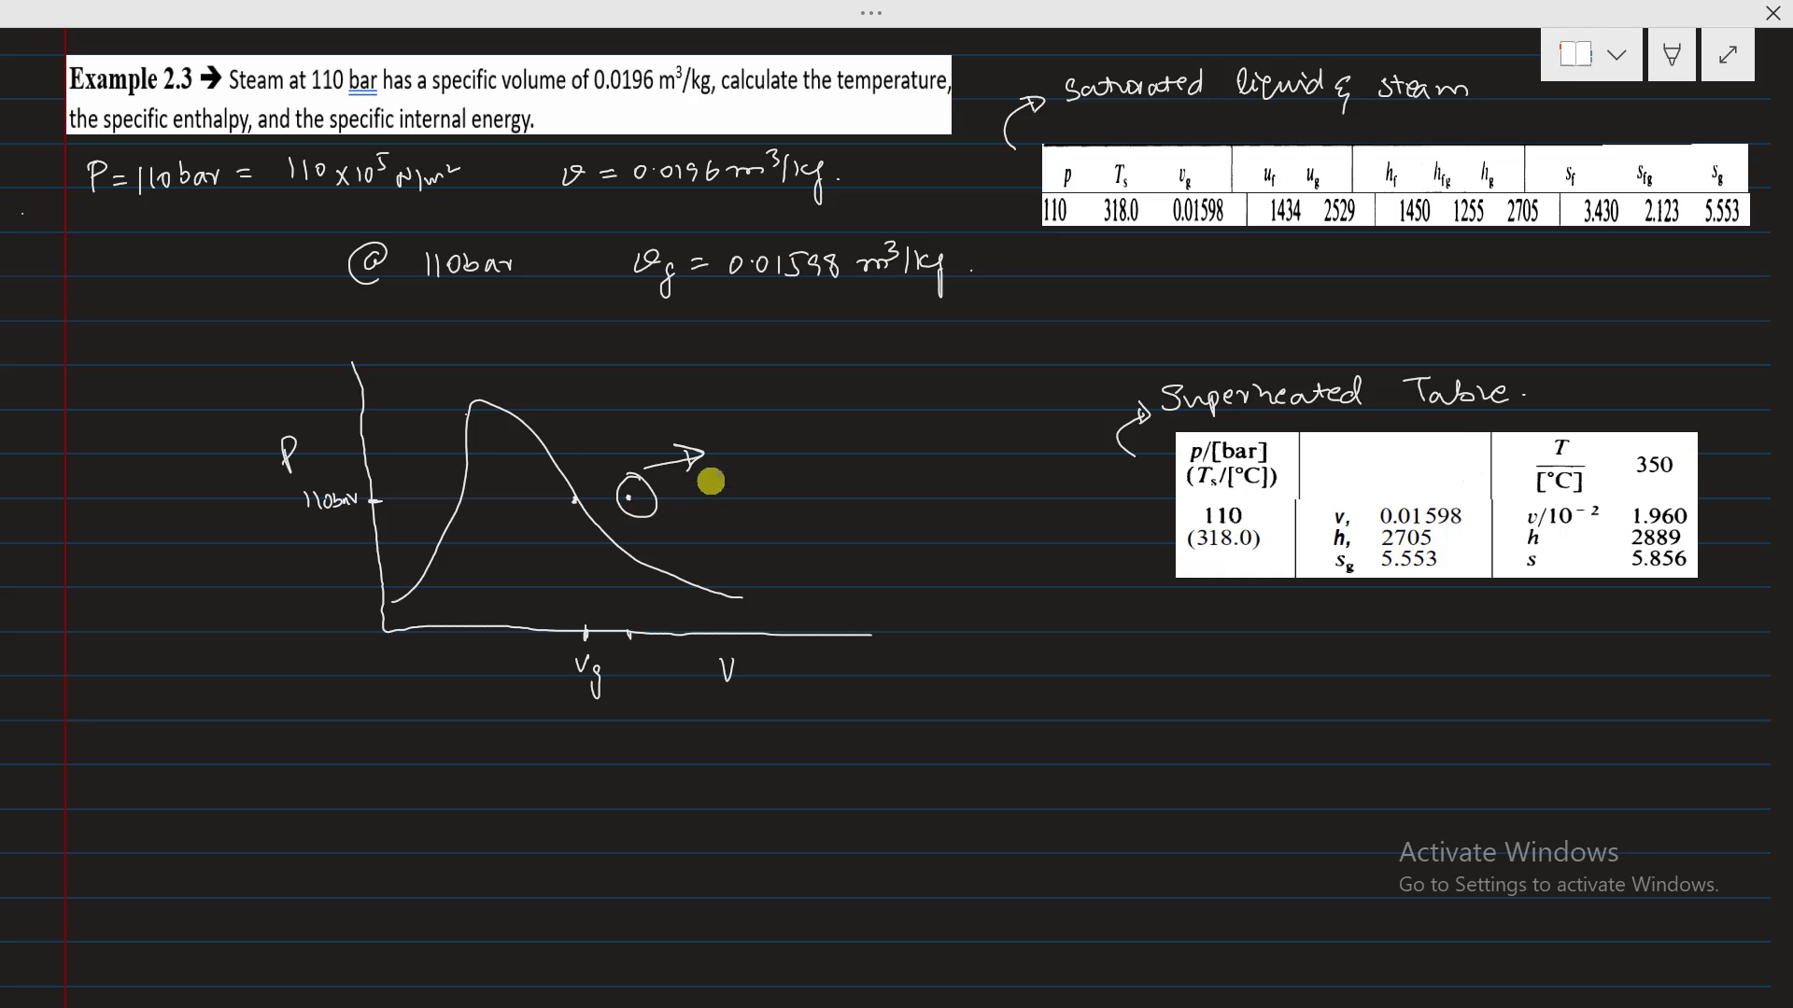
mouse_move(741, 434)
mouse_down()
mouse_move(728, 452)
mouse_move(947, 407)
mouse_up()
drag(819, 472, 882, 467)
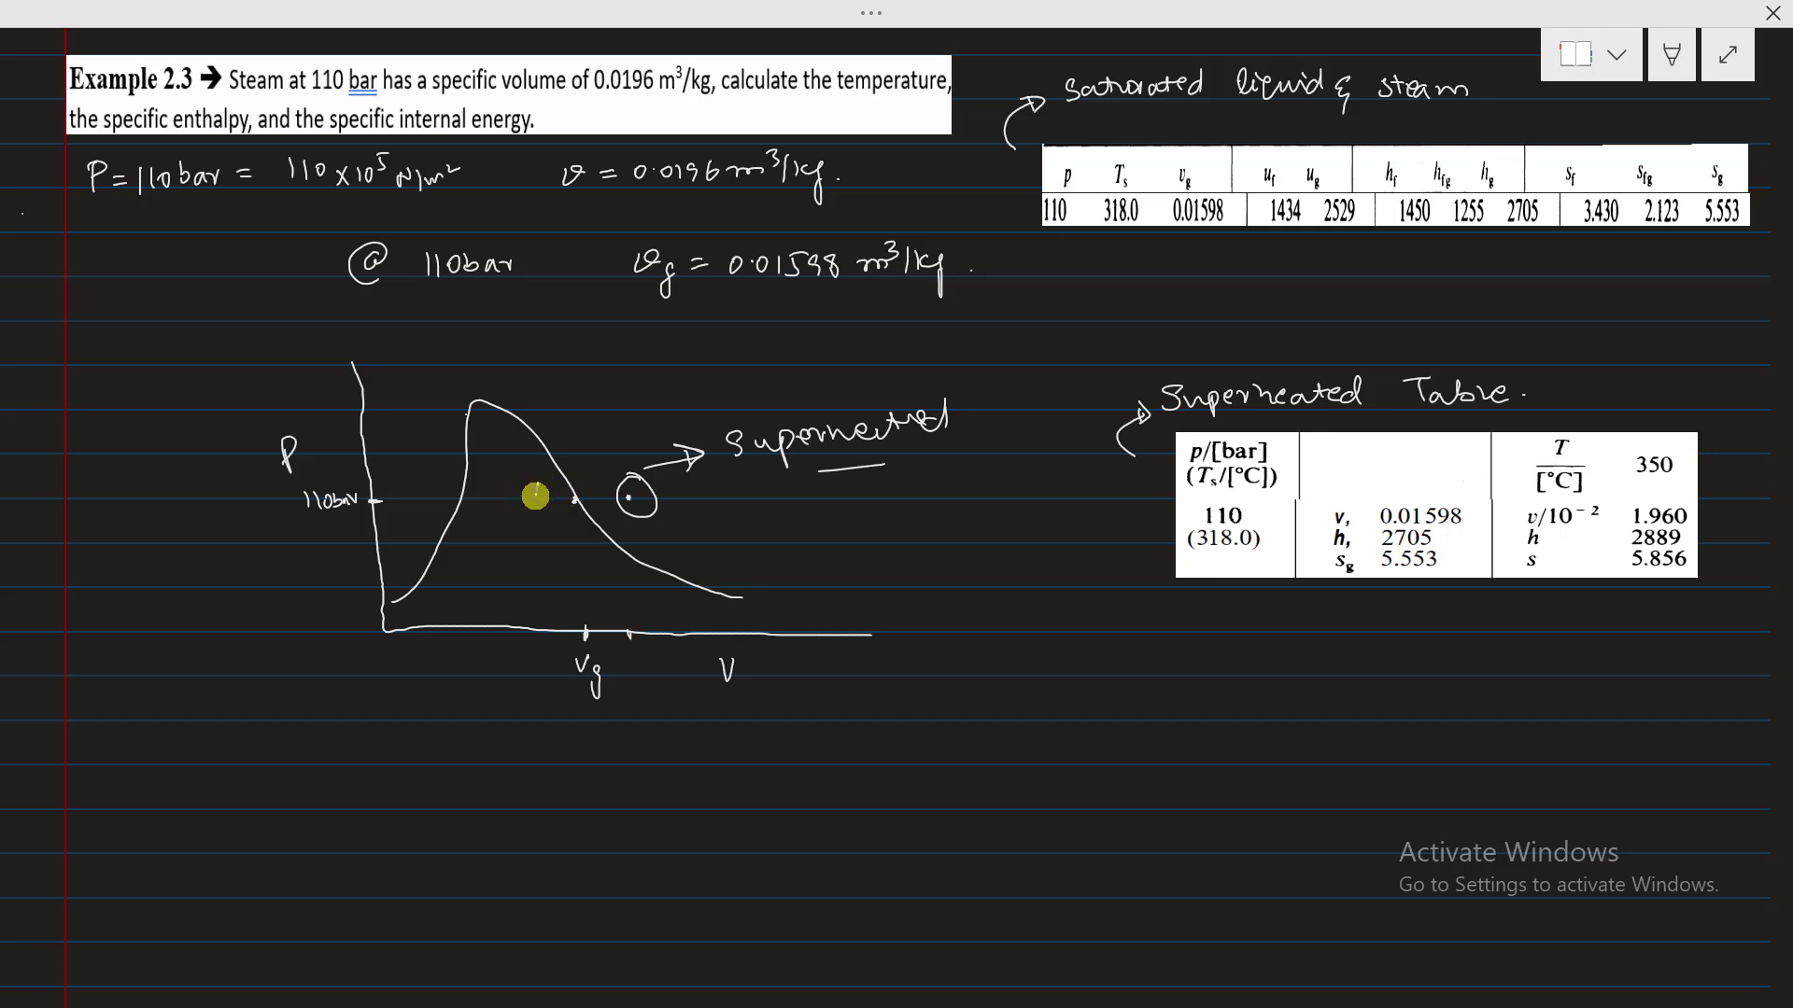
drag(633, 453, 628, 468)
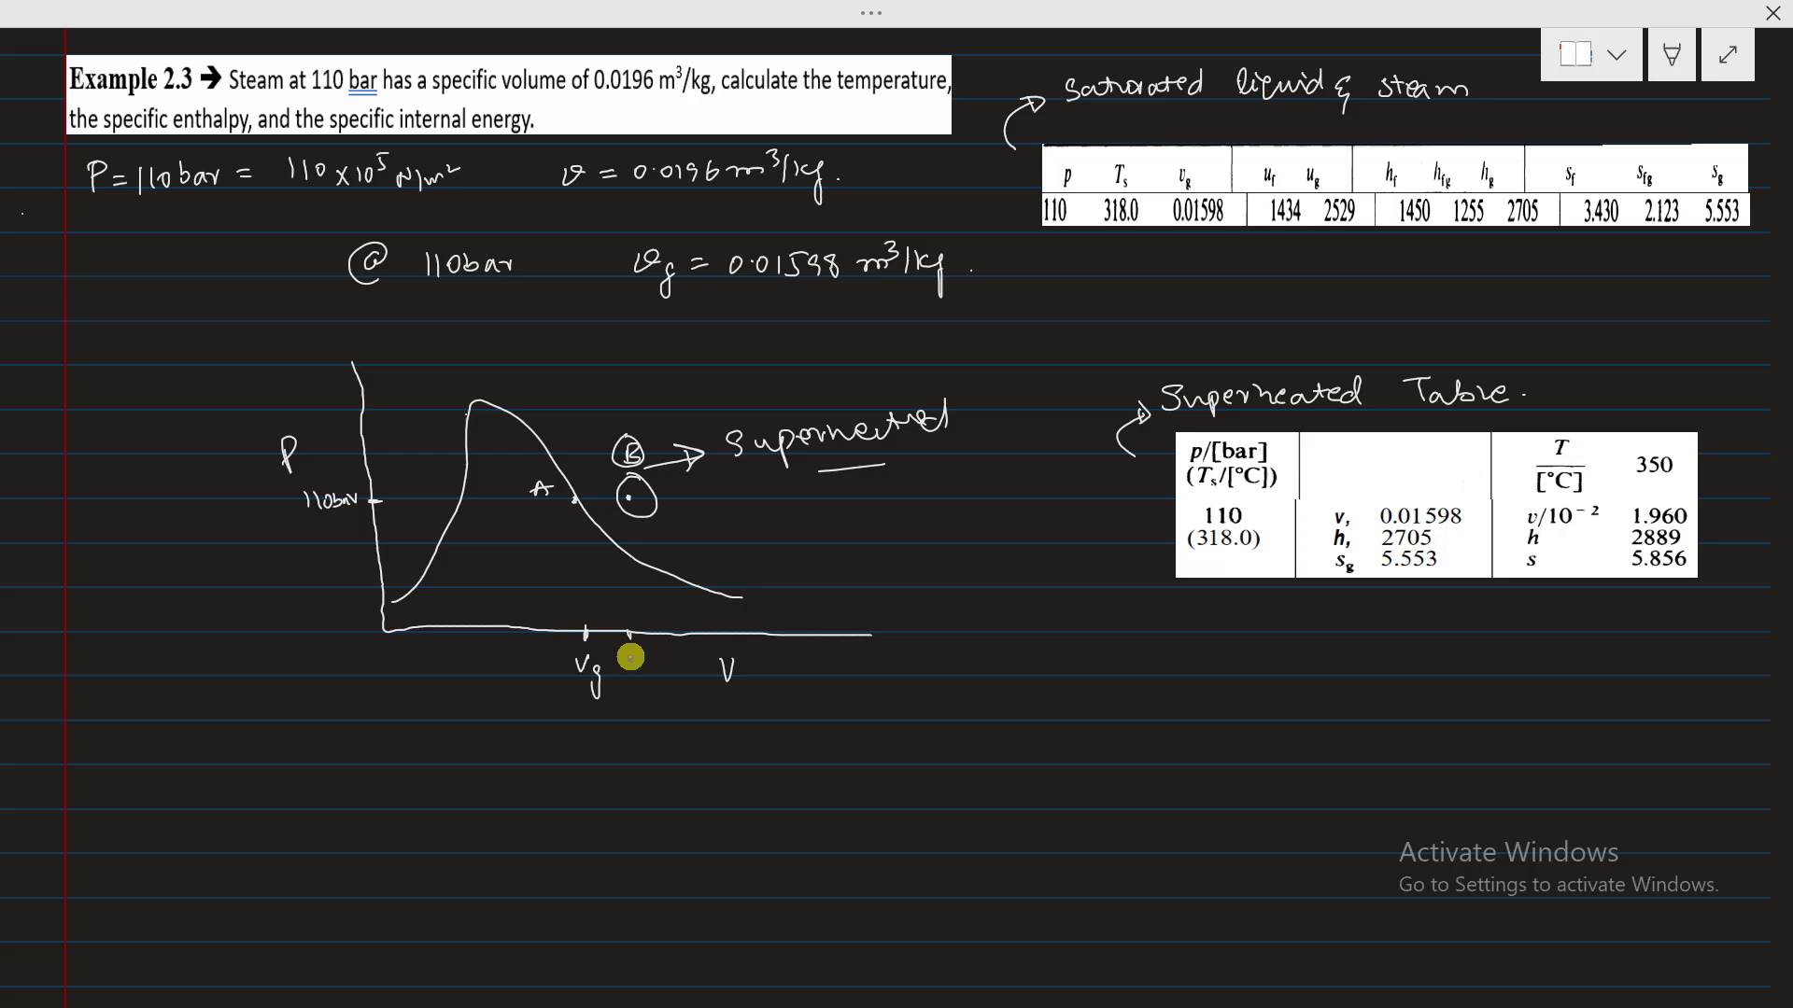
- Mark v beside v_g and write superheated-table values h = 2889 kJ/kg, v = 0.0196 m³/kg
drag(629, 657, 641, 657)
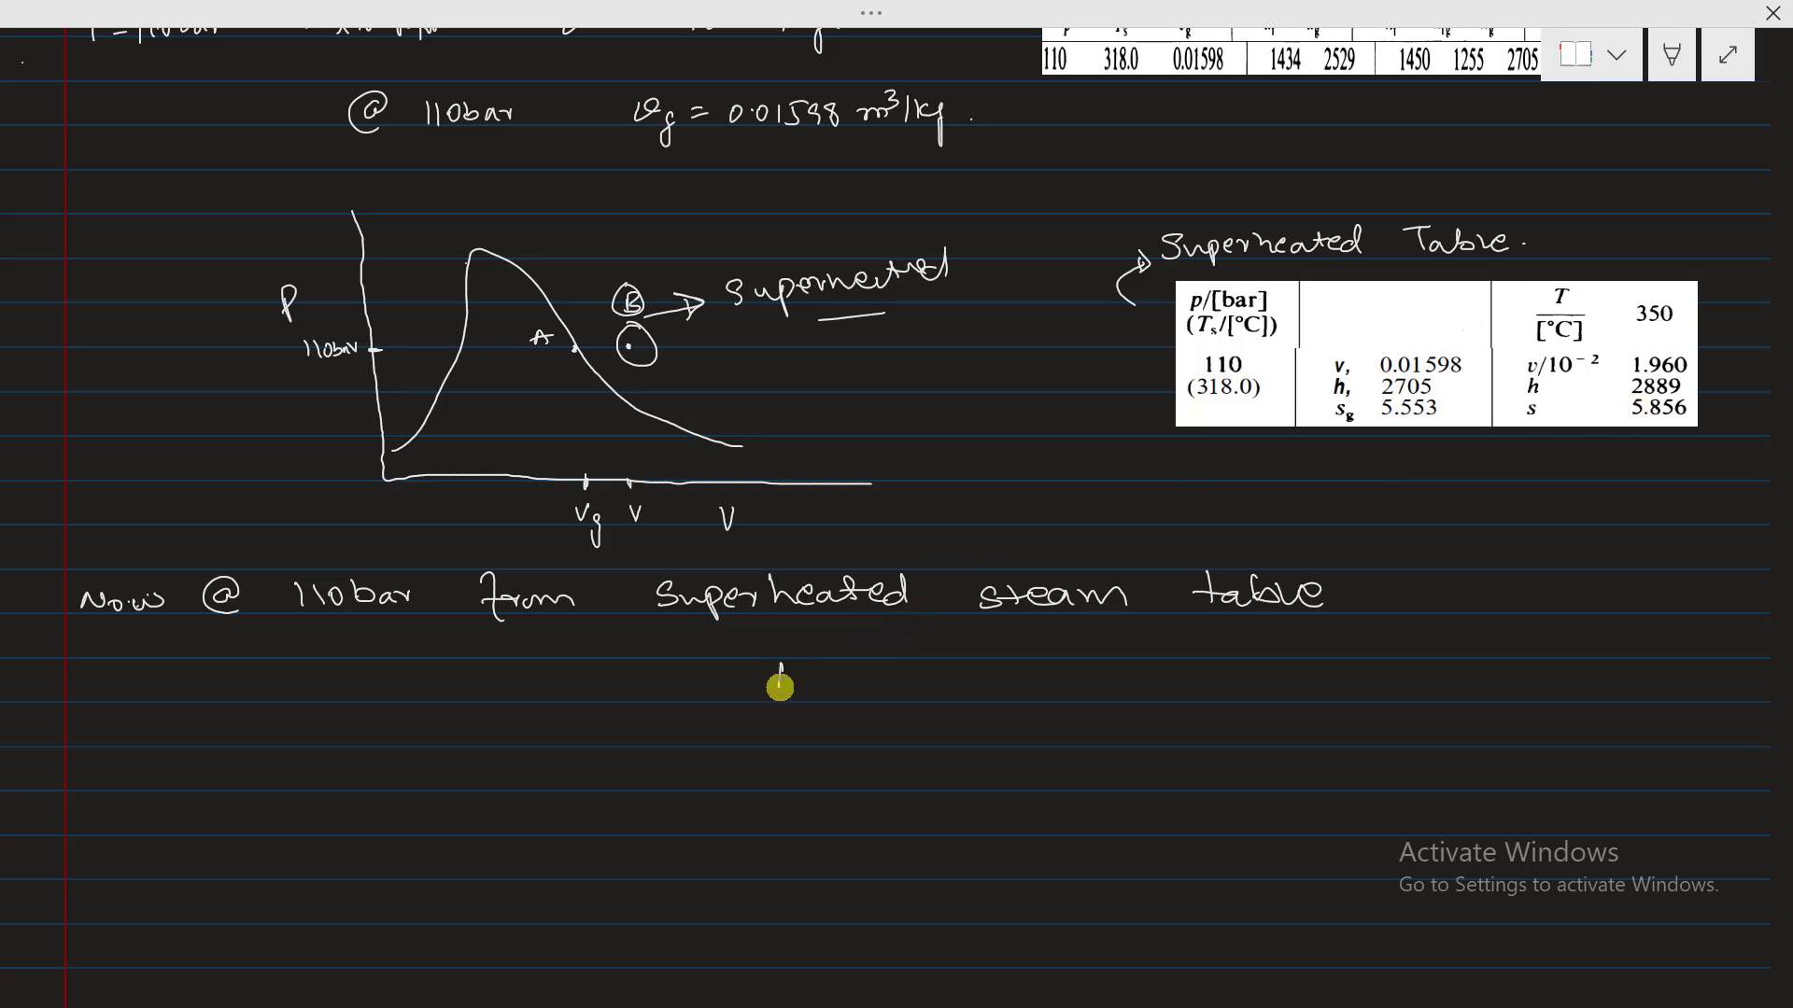
drag(780, 668, 799, 696)
mouse_move(817, 681)
mouse_down()
mouse_move(885, 696)
mouse_move(1102, 680)
mouse_move(1120, 705)
mouse_move(1239, 680)
mouse_up()
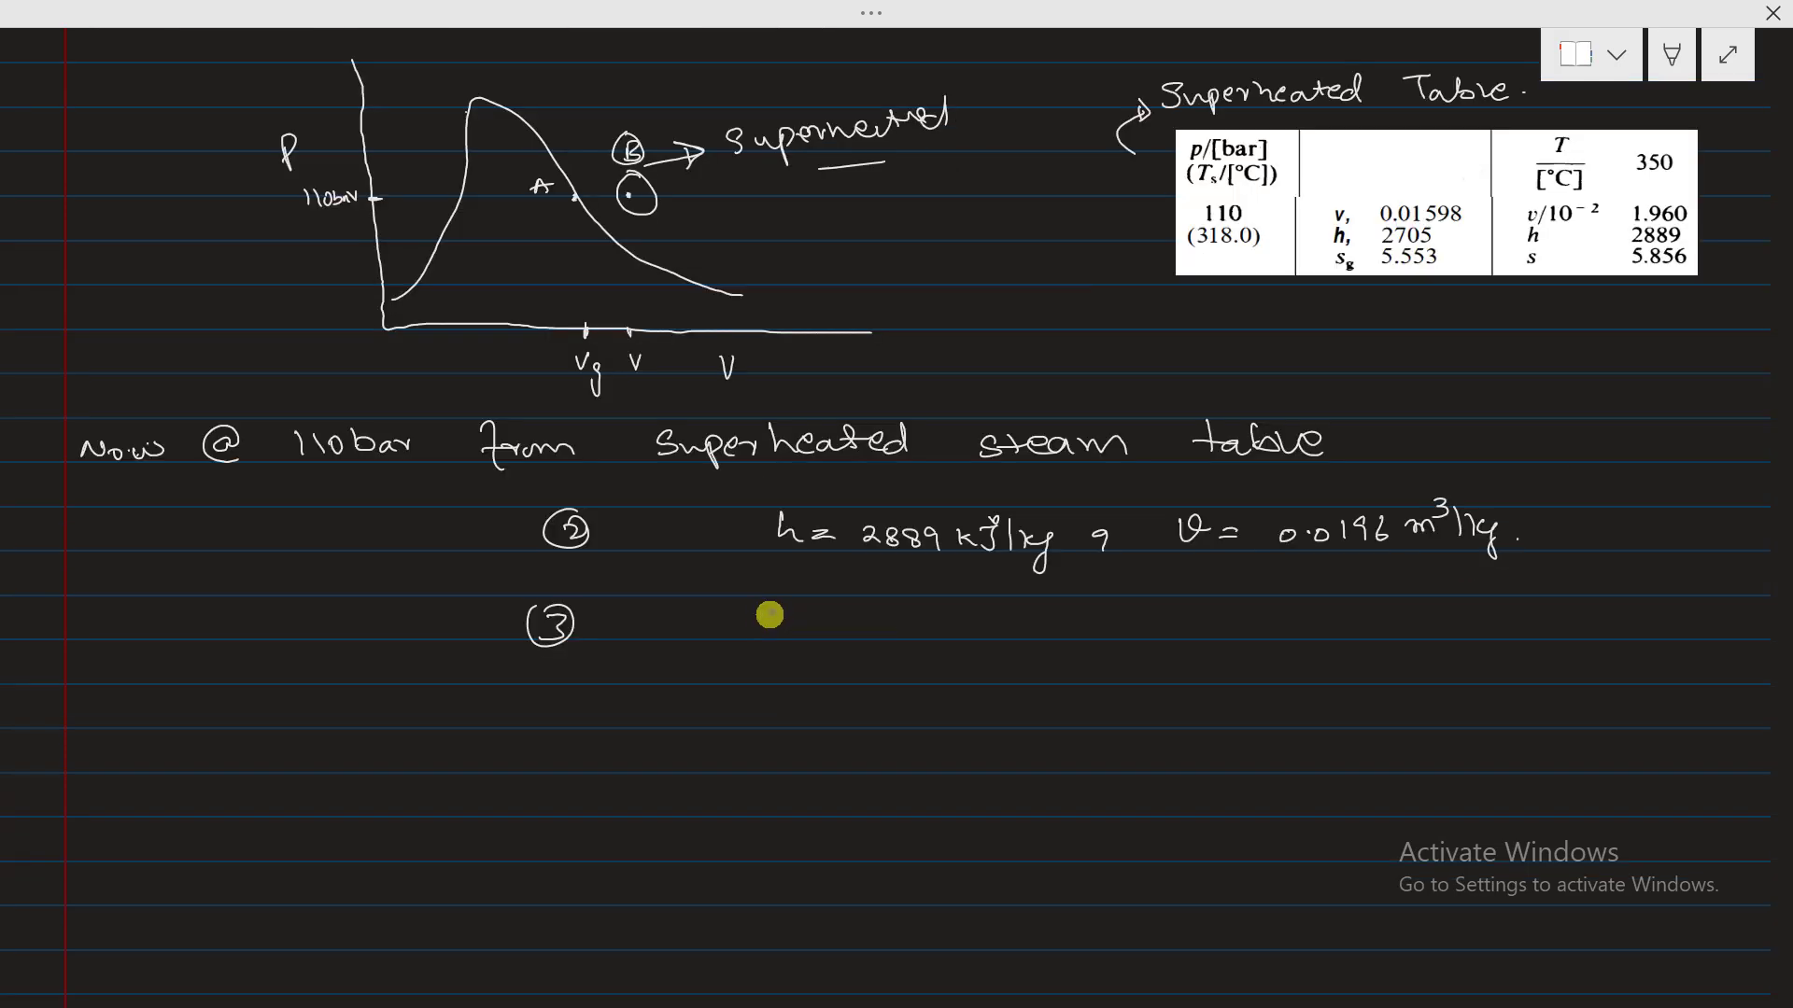
- Write u = h − Pv and substitute h = 2889
drag(783, 624, 904, 631)
drag(913, 629, 991, 612)
drag(829, 678, 854, 679)
drag(831, 689, 903, 694)
drag(913, 673, 952, 696)
drag(982, 685, 1067, 684)
- Write the Pv term as (110×10⁵ × 0.0196)/1000 and circle it
drag(1090, 663, 1089, 665)
drag(1108, 666, 1138, 683)
drag(1174, 644, 1167, 661)
drag(1036, 659, 1030, 708)
mouse_move(1193, 666)
mouse_down()
mouse_move(1213, 686)
mouse_move(1358, 685)
mouse_up()
drag(1378, 653, 1384, 689)
mouse_move(810, 745)
mouse_down()
mouse_move(835, 770)
mouse_move(899, 758)
mouse_up()
drag(872, 769, 901, 769)
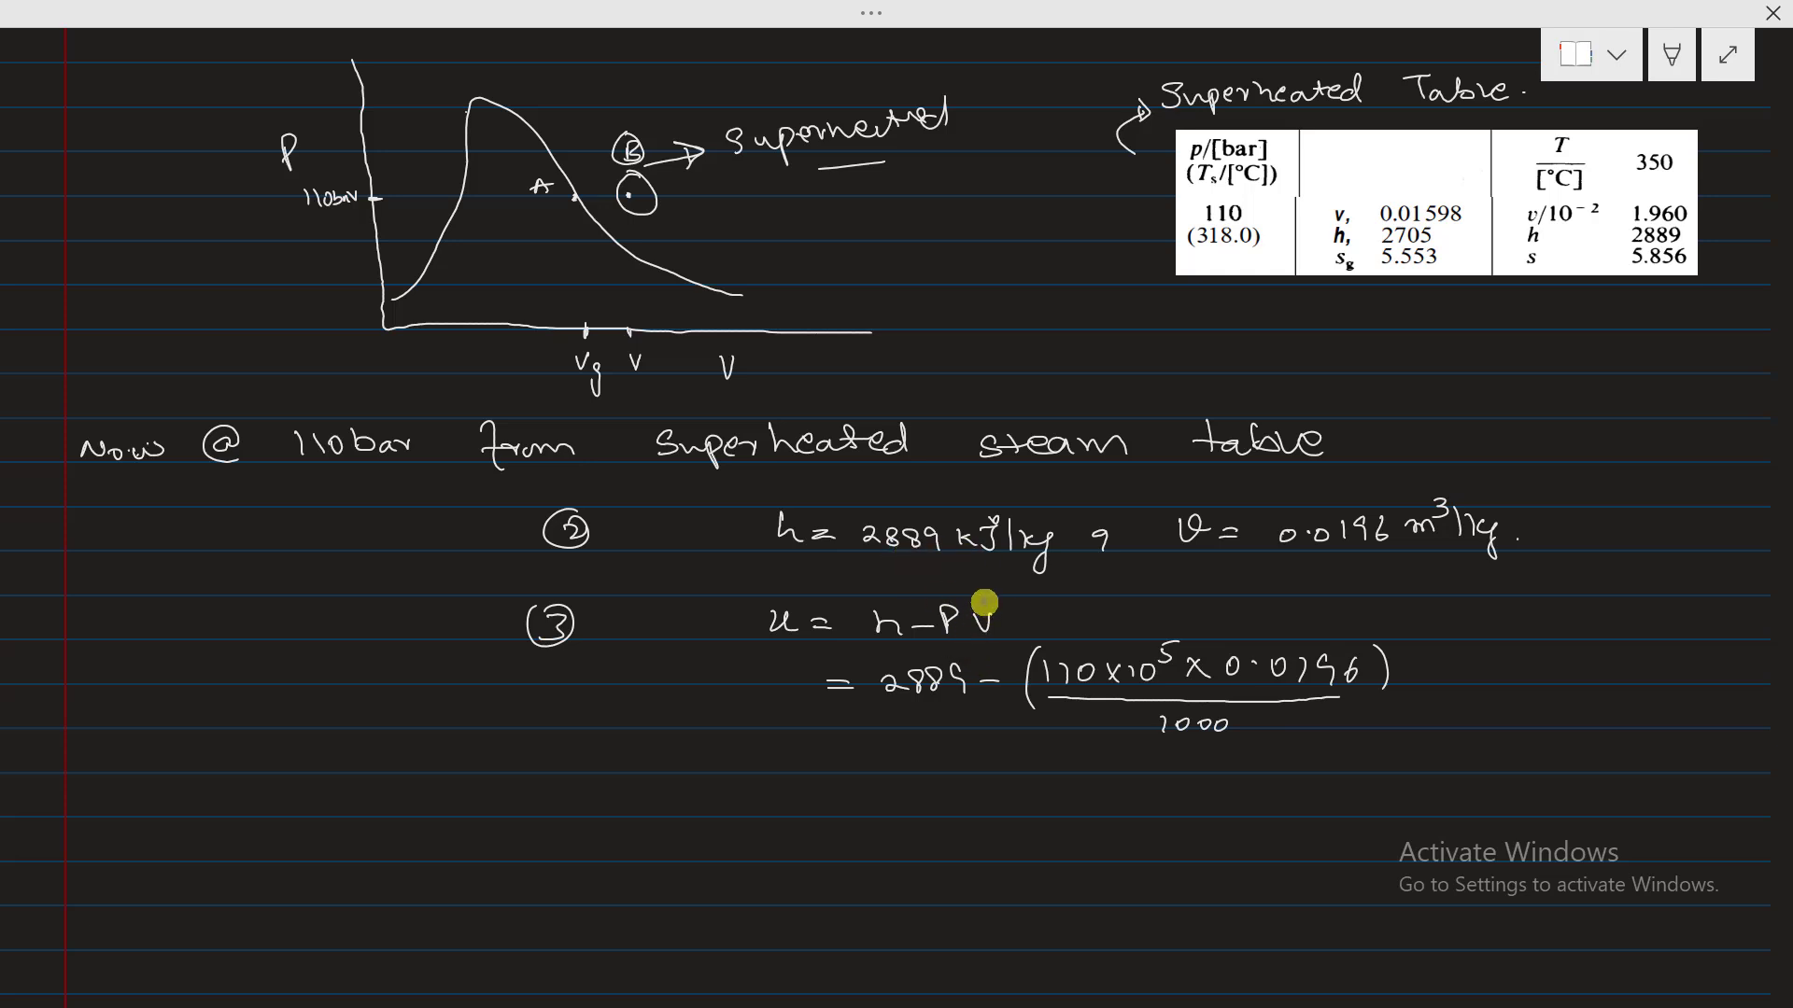
mouse_move(984, 603)
mouse_down()
mouse_move(947, 595)
mouse_move(973, 647)
mouse_move(990, 602)
mouse_up()
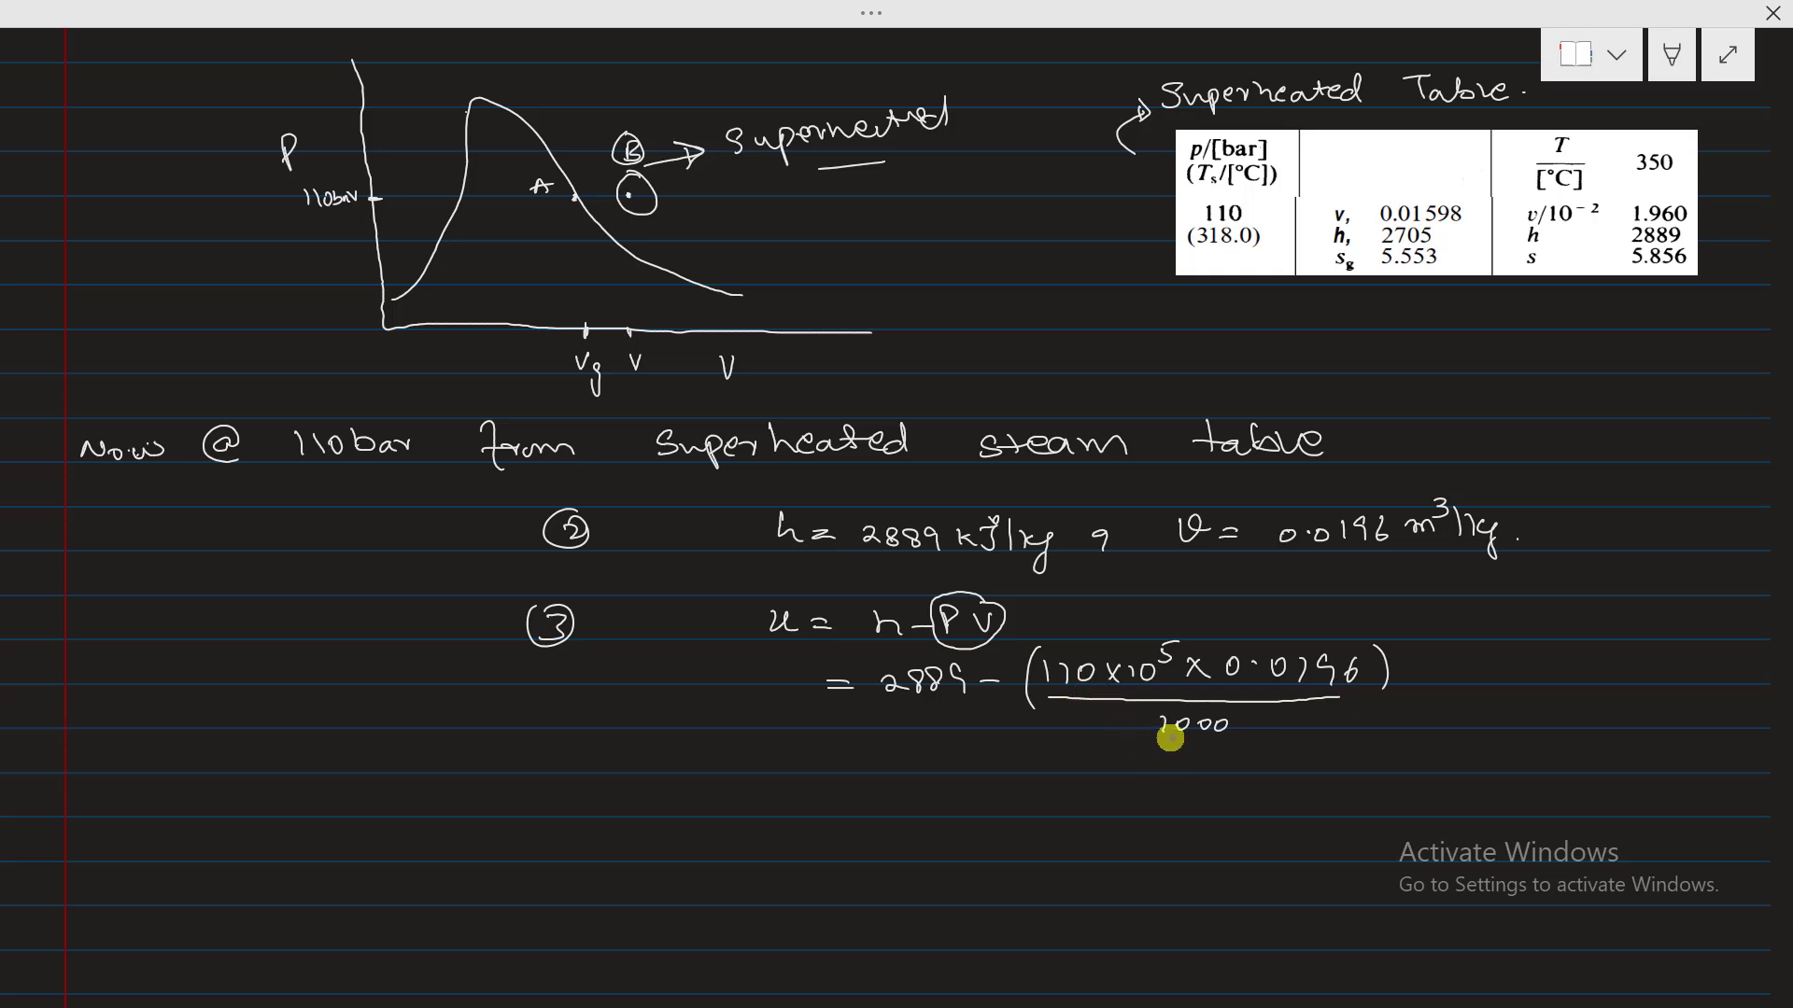
drag(839, 793, 867, 791)
drag(841, 807, 1004, 809)
drag(1028, 807, 1094, 812)
- Write 2889 − 215.6 and the result u = 2673.4 kJ/kg Ans
drag(1101, 787, 1174, 810)
drag(767, 841, 788, 857)
drag(832, 851, 991, 861)
mouse_move(1038, 844)
mouse_down()
mouse_move(1113, 860)
mouse_move(1128, 841)
mouse_move(1292, 848)
mouse_move(1272, 875)
mouse_up()
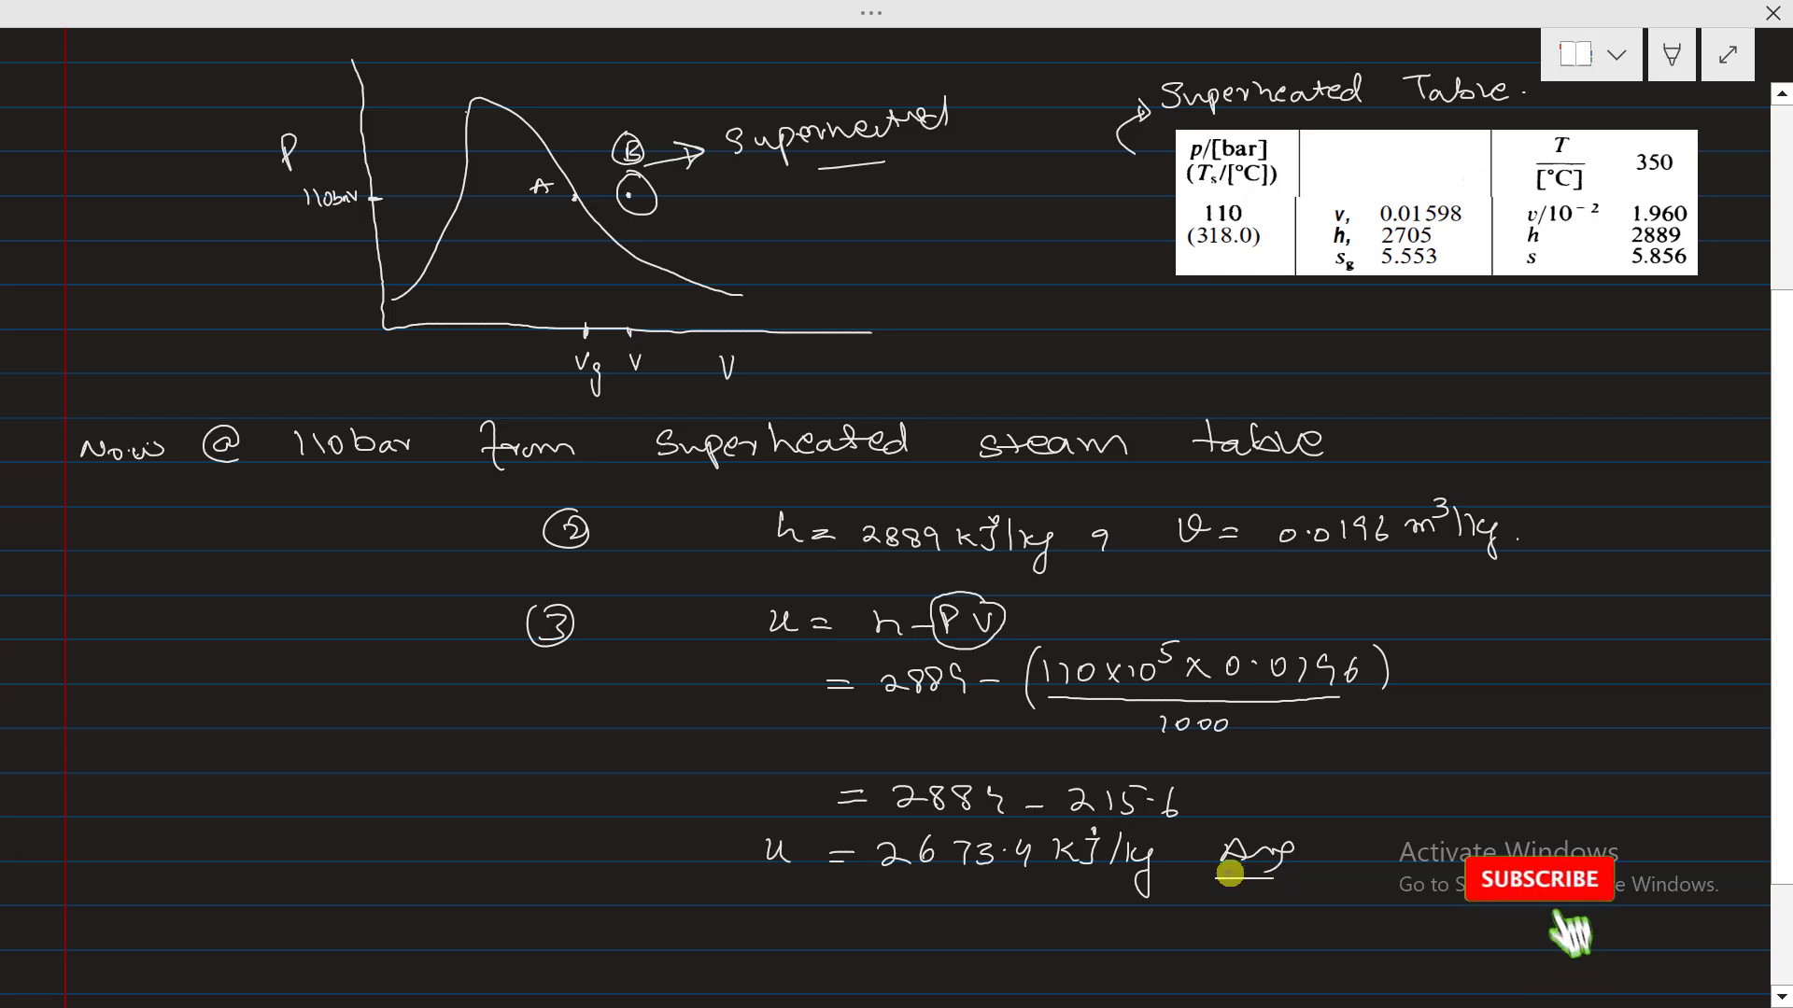